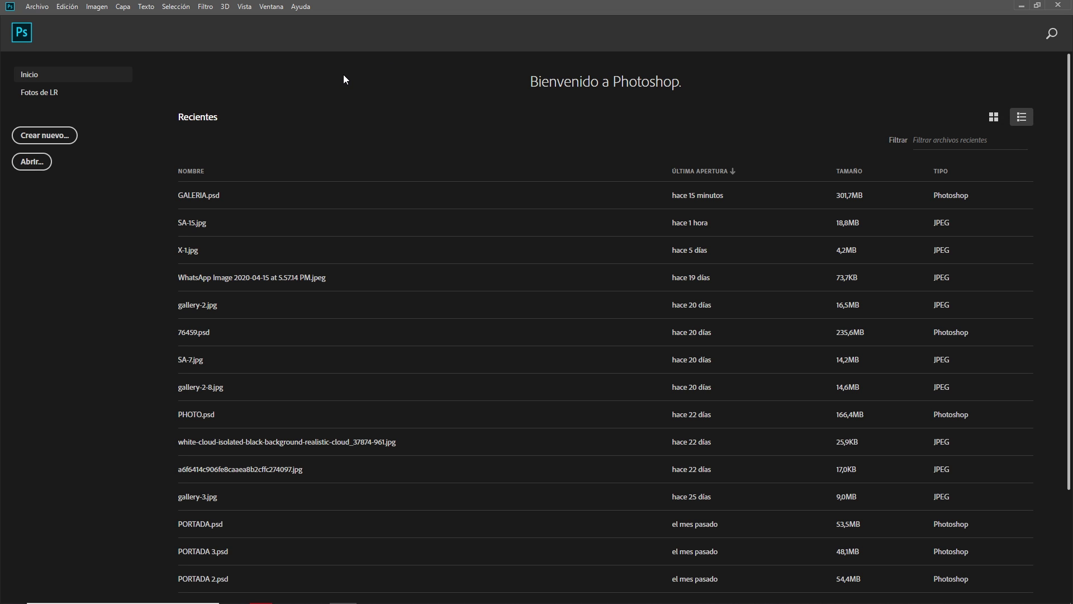
# Step: Start a new document with pixels as the unit and open its width for editing
pyautogui.click(44, 135)
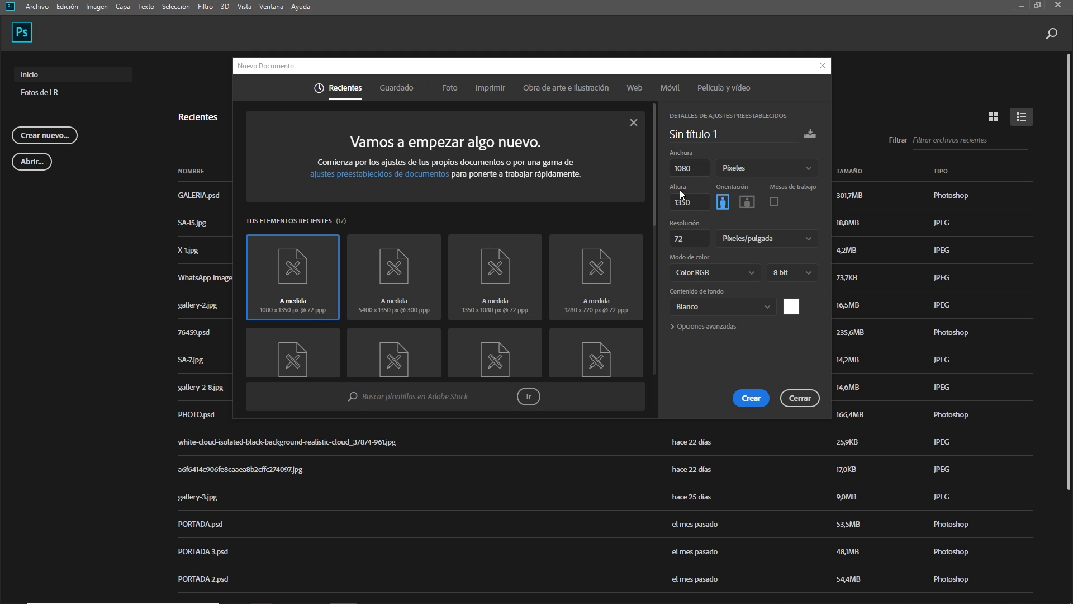
pyautogui.click(766, 170)
pyautogui.click(761, 171)
pyautogui.doubleClick(699, 168)
# Step: Switch to the Windows calculator and multiply 1080 by 4 to work out the document width
pyautogui.press('XF86Calculator')
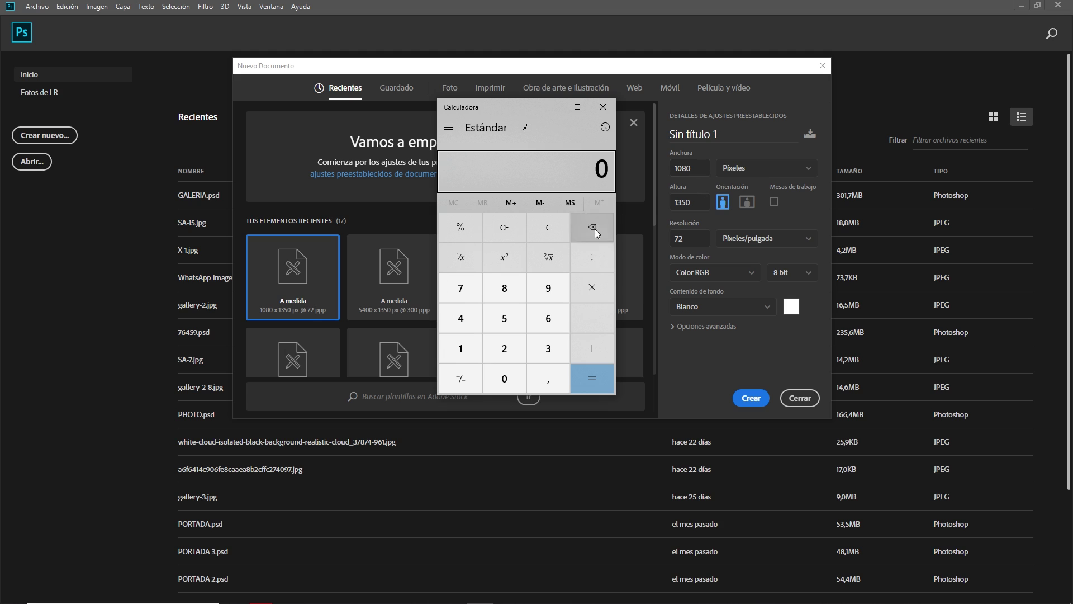
pyautogui.click(461, 348)
pyautogui.click(505, 379)
pyautogui.click(504, 288)
pyautogui.click(504, 379)
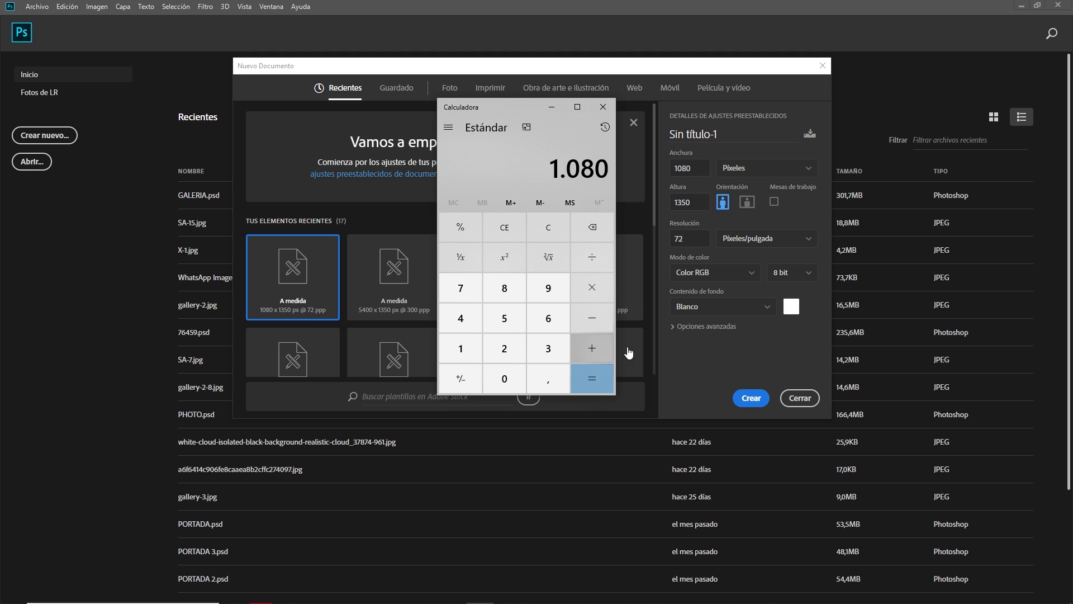
pyautogui.click(592, 288)
pyautogui.click(461, 318)
pyautogui.click(592, 378)
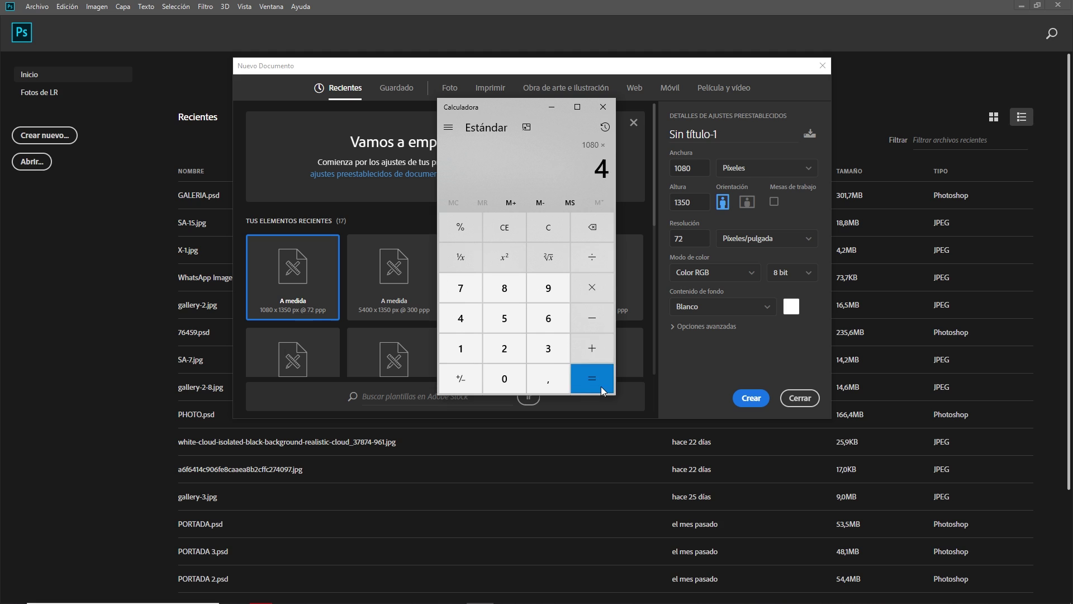
pyautogui.click(603, 106)
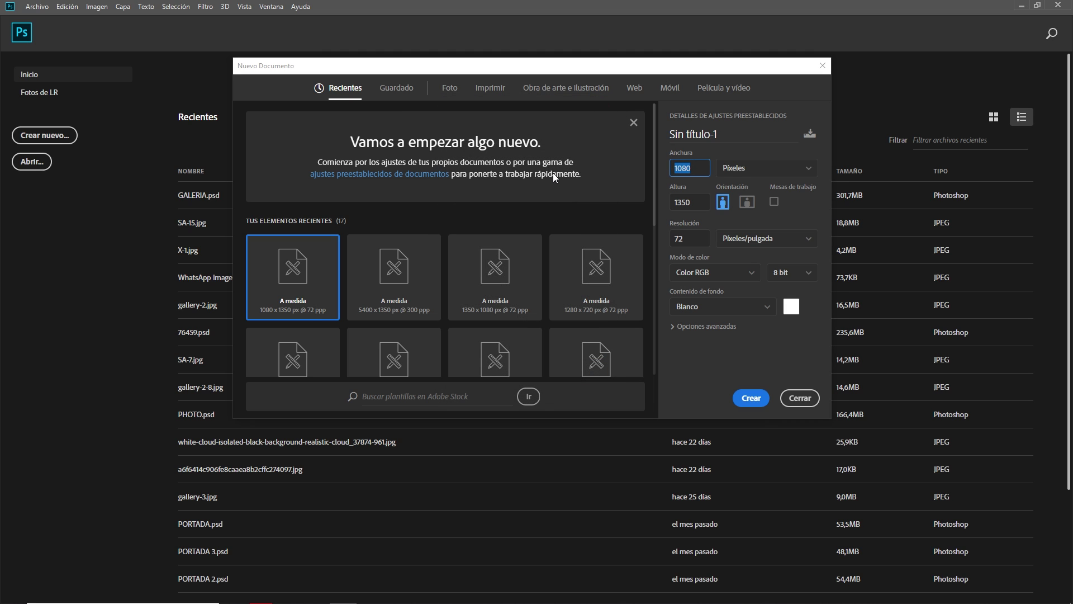
# Step: Set the new document's width to 4320 pixels and create it at 1350 pixels high and 72 pixels per inch
pyautogui.write('4320')
pyautogui.press('Return')
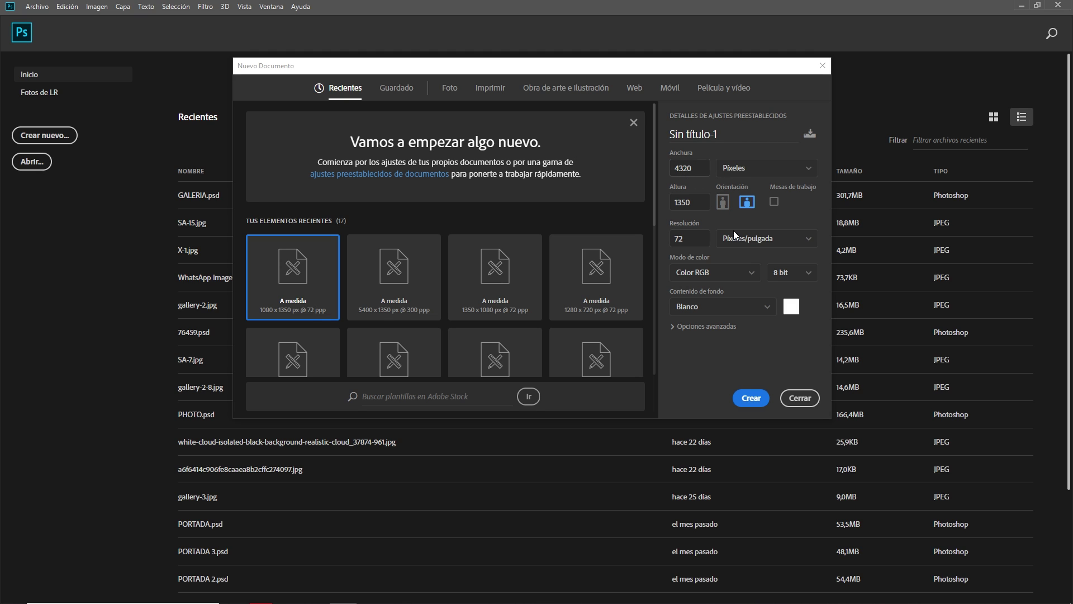
pyautogui.click(751, 398)
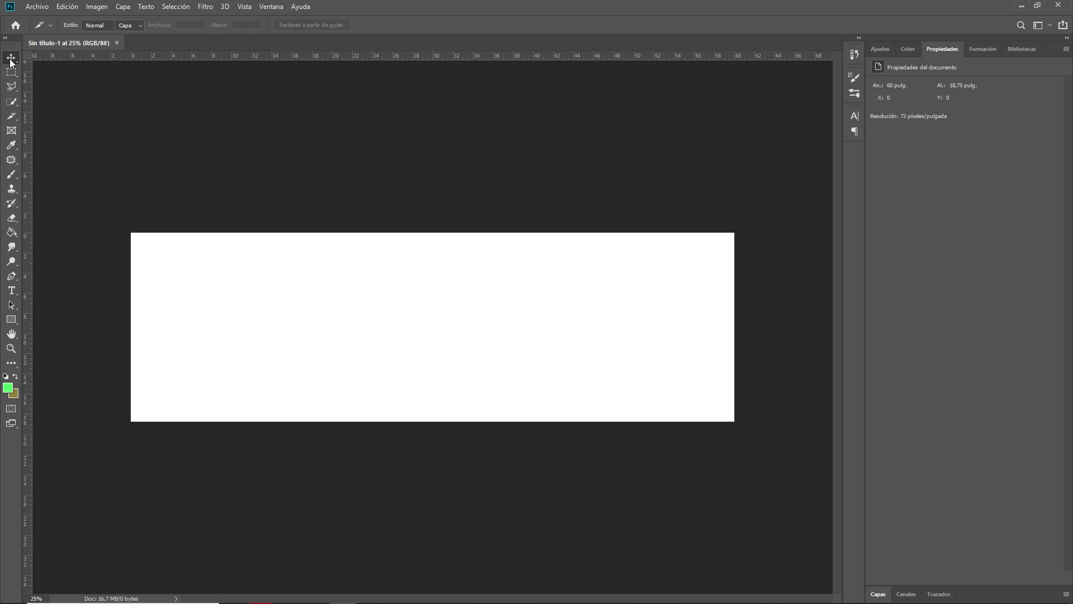
# Step: Add a new guide layout that divides the canvas into 4 columns, without margins
pyautogui.click(11, 60)
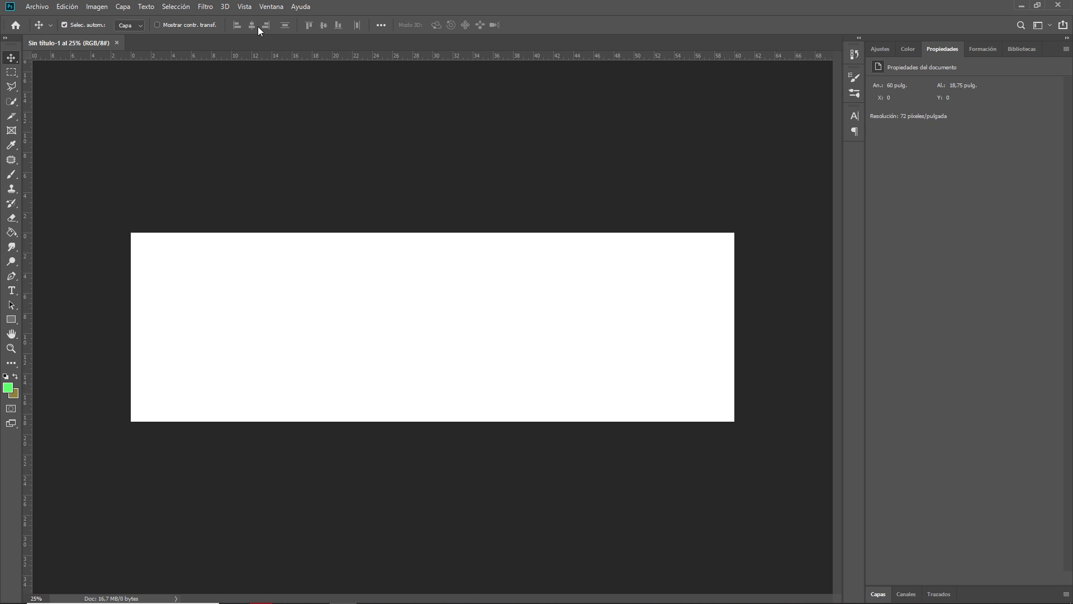
pyautogui.click(246, 8)
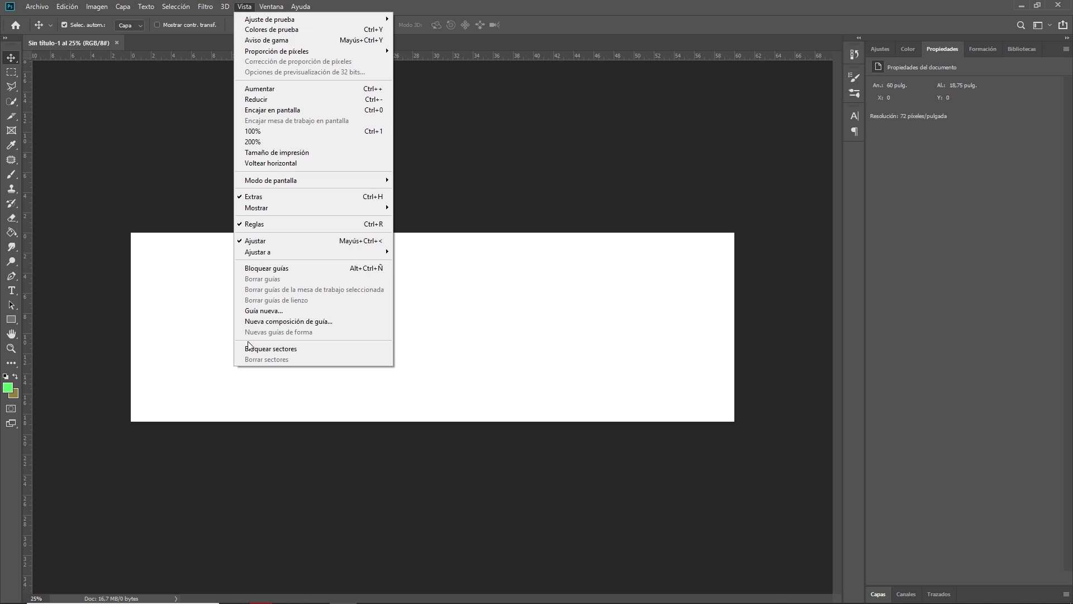
pyautogui.click(299, 321)
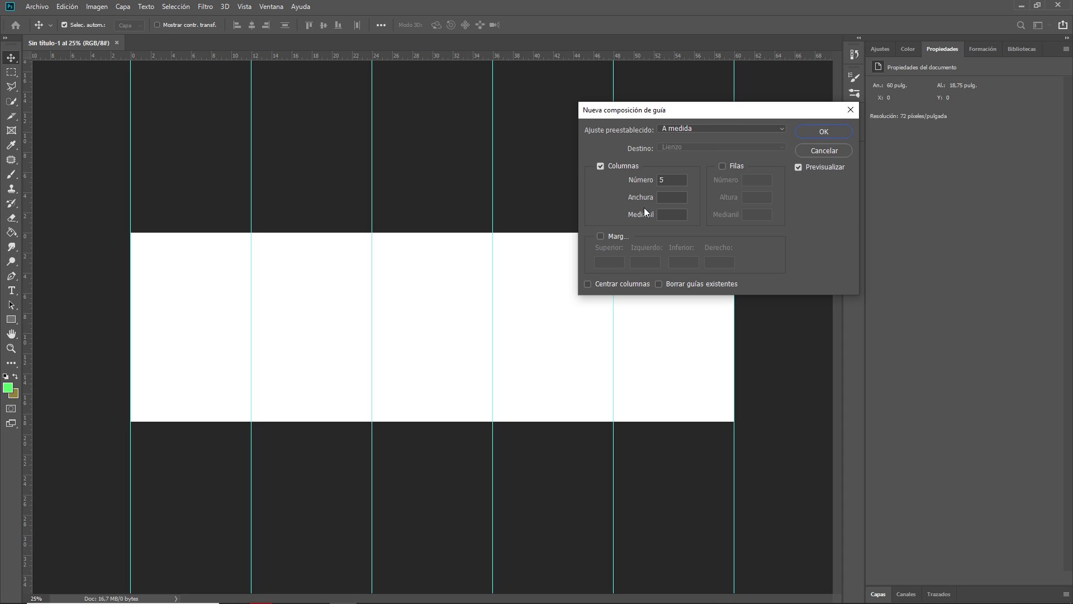
pyautogui.click(601, 236)
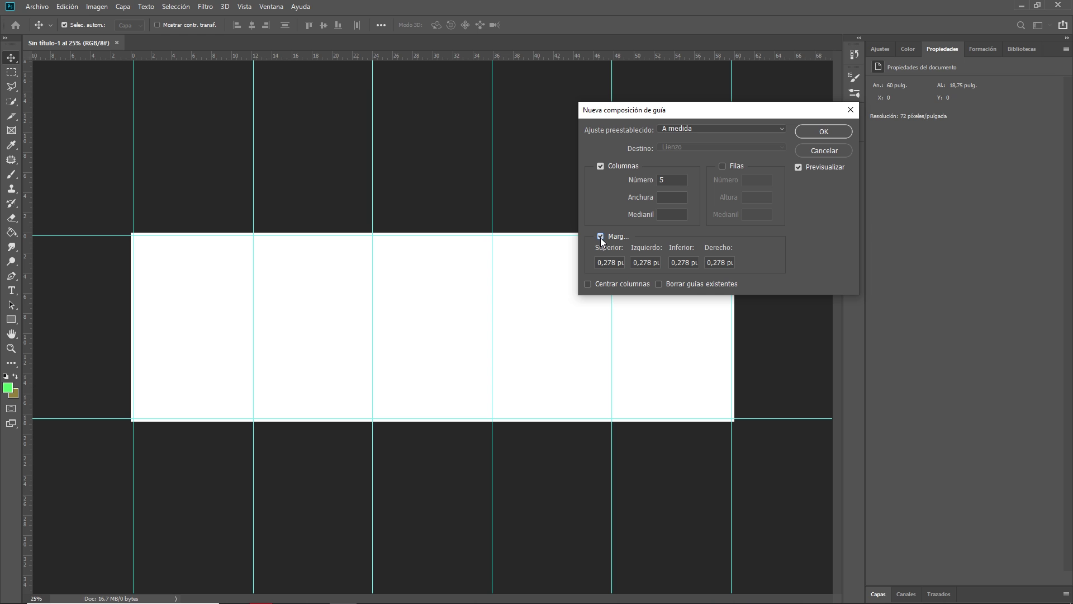
pyautogui.click(602, 236)
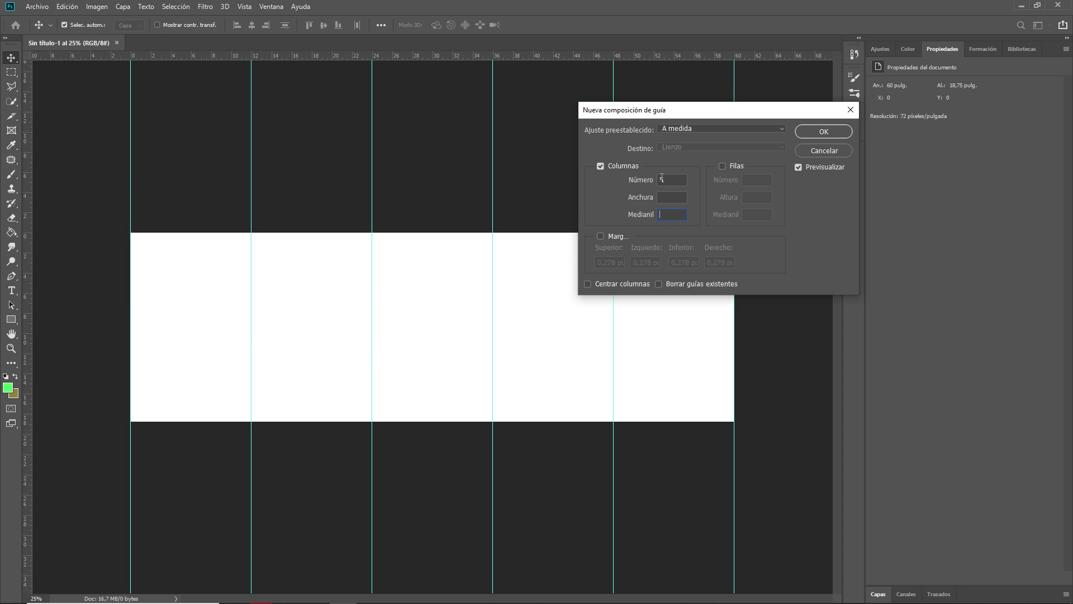
pyautogui.write('4')
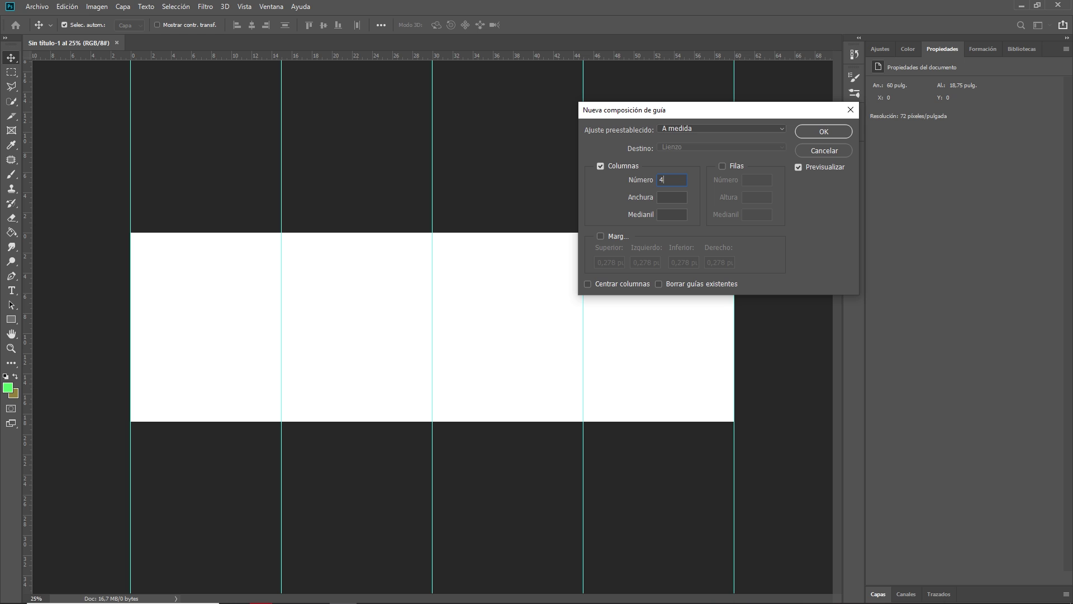
pyautogui.click(823, 132)
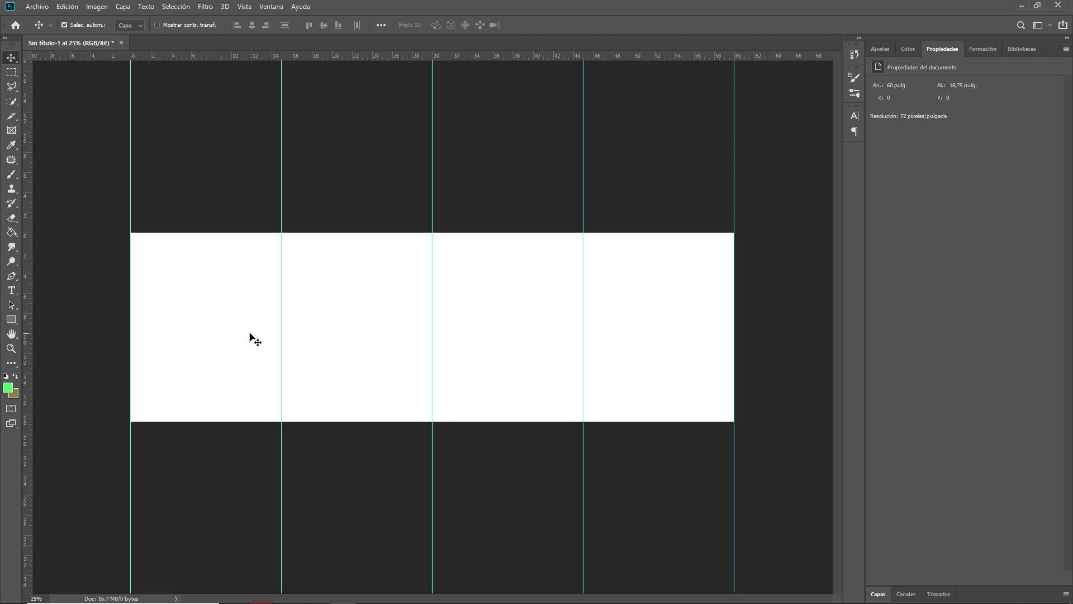
# Step: Place the SA-2 beach image, enlarge it to about 206% and position it over the first two columns
pyautogui.moveTo(37, 275); pyautogui.dragTo(580, 357)
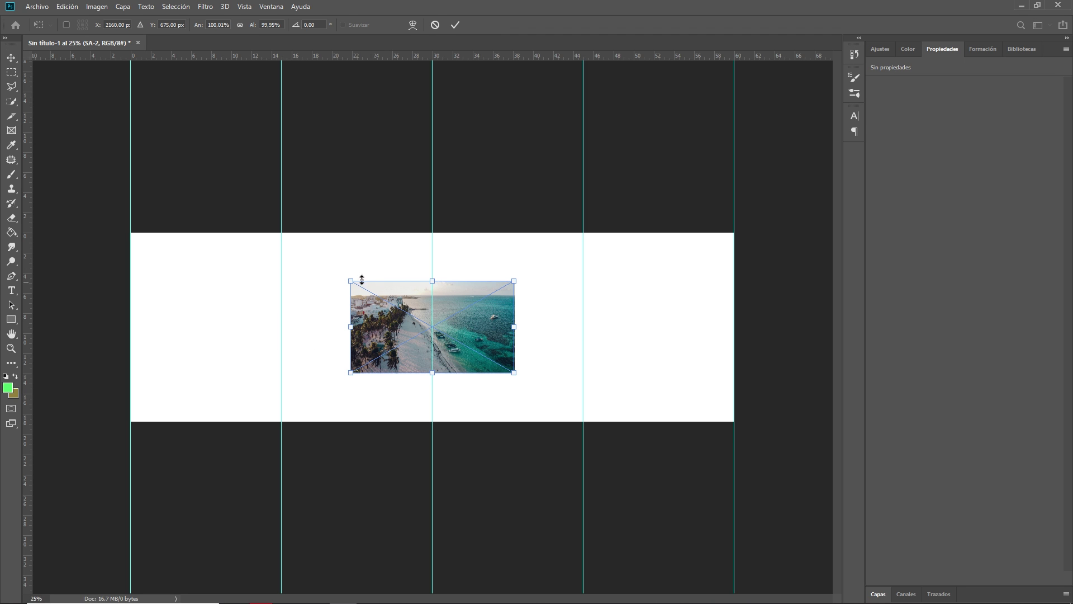
pyautogui.moveTo(350, 281); pyautogui.dragTo(255, 246)
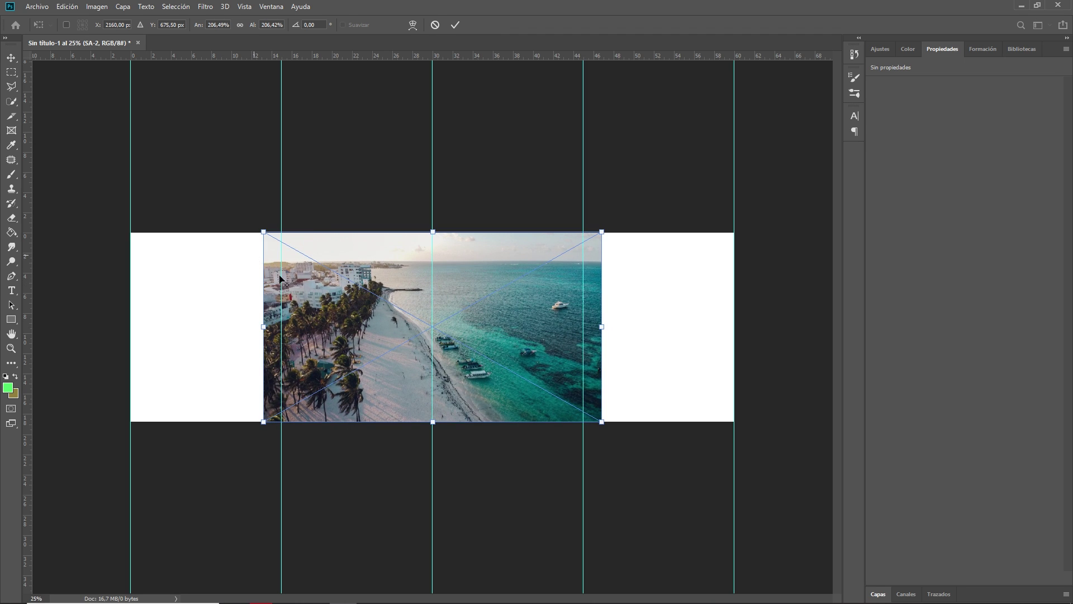
pyautogui.moveTo(460, 337); pyautogui.dragTo(327, 338)
pyautogui.click(456, 25)
# Step: Place the mini-6 beach image, enlarge it to the canvas height and fit it over the last two columns
pyautogui.press('z')
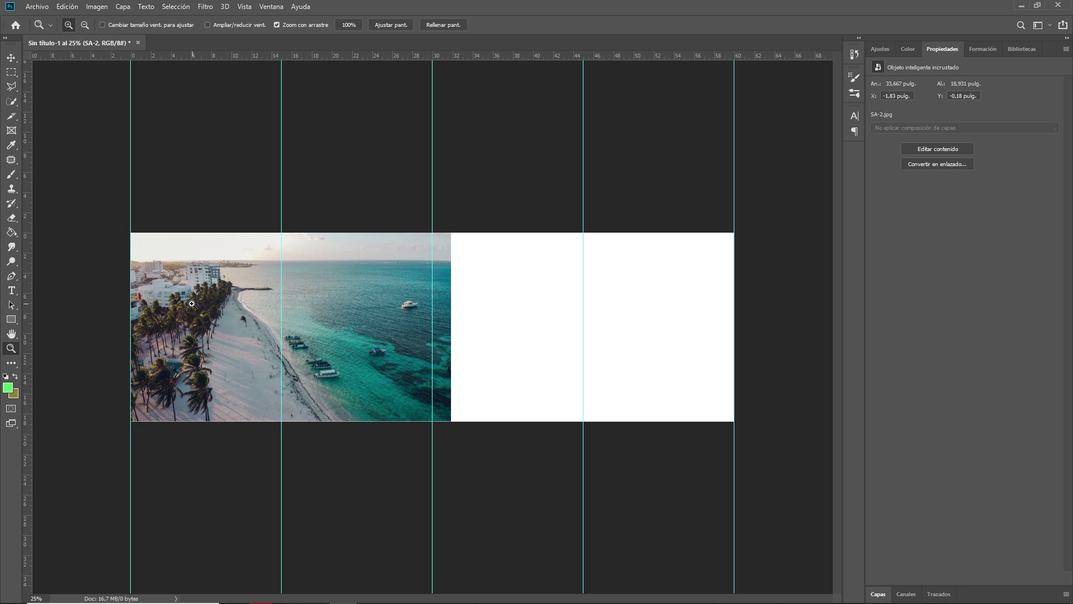
pyautogui.hotkey('ctrl', '+')
pyautogui.moveTo(212, 305); pyautogui.dragTo(560, 306)
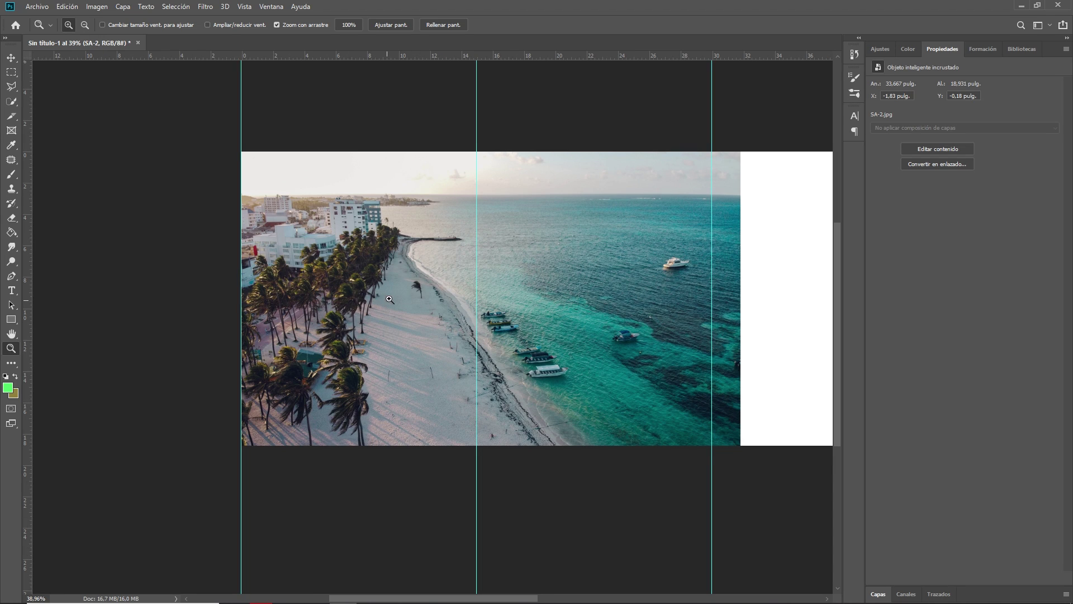
pyautogui.moveTo(558, 305); pyautogui.dragTo(492, 299)
pyautogui.moveTo(1072, 335); pyautogui.dragTo(509, 334)
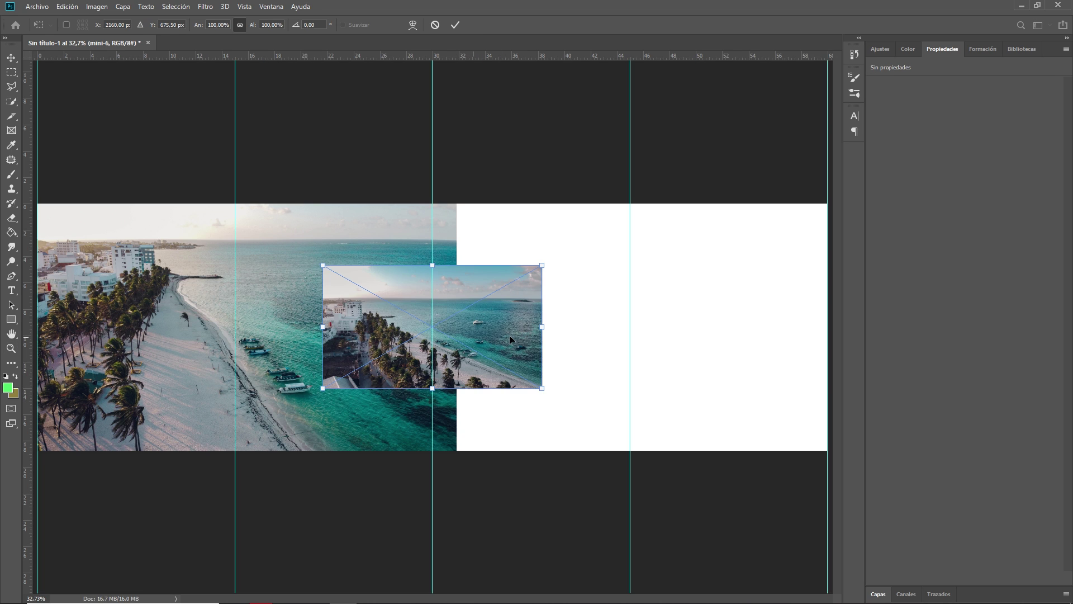
pyautogui.scroll(-1, 544, 359)
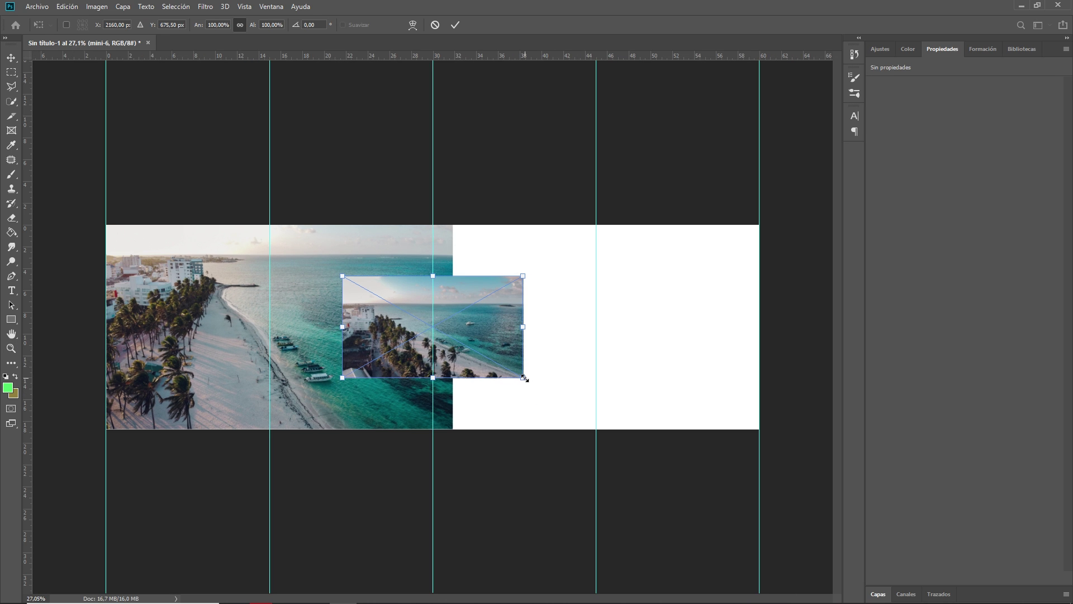
pyautogui.moveTo(523, 378); pyautogui.dragTo(606, 422)
pyautogui.moveTo(426, 337); pyautogui.dragTo(577, 336)
pyautogui.moveTo(759, 421); pyautogui.dragTo(771, 430)
pyautogui.moveTo(626, 358); pyautogui.dragTo(659, 357)
pyautogui.press('Return')
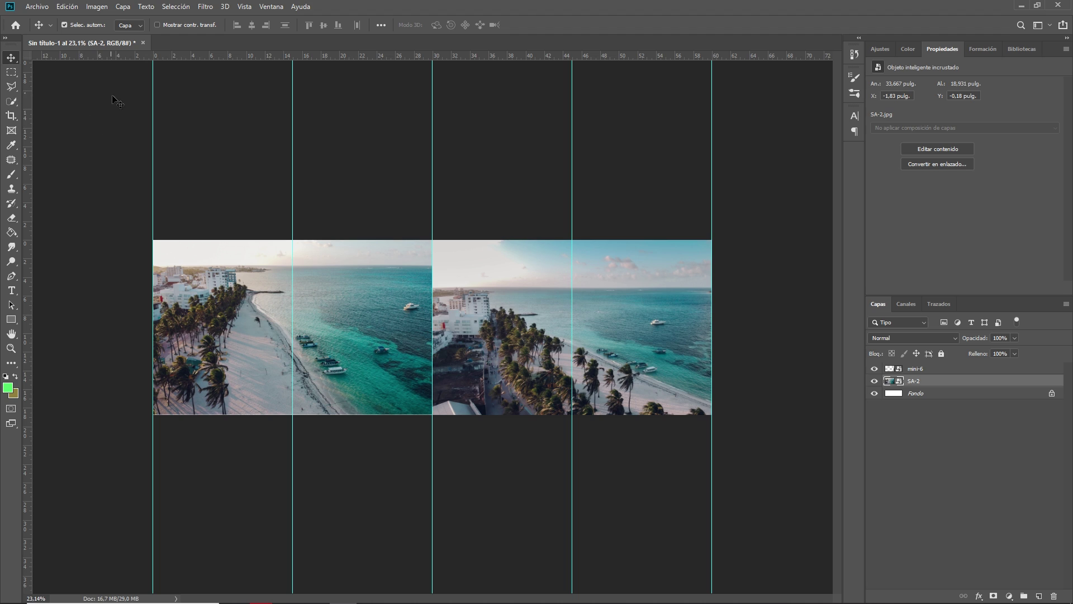
# Step: Divide the canvas into slices from the guides with the Slice tool, then return to the Move tool
pyautogui.click(12, 116)
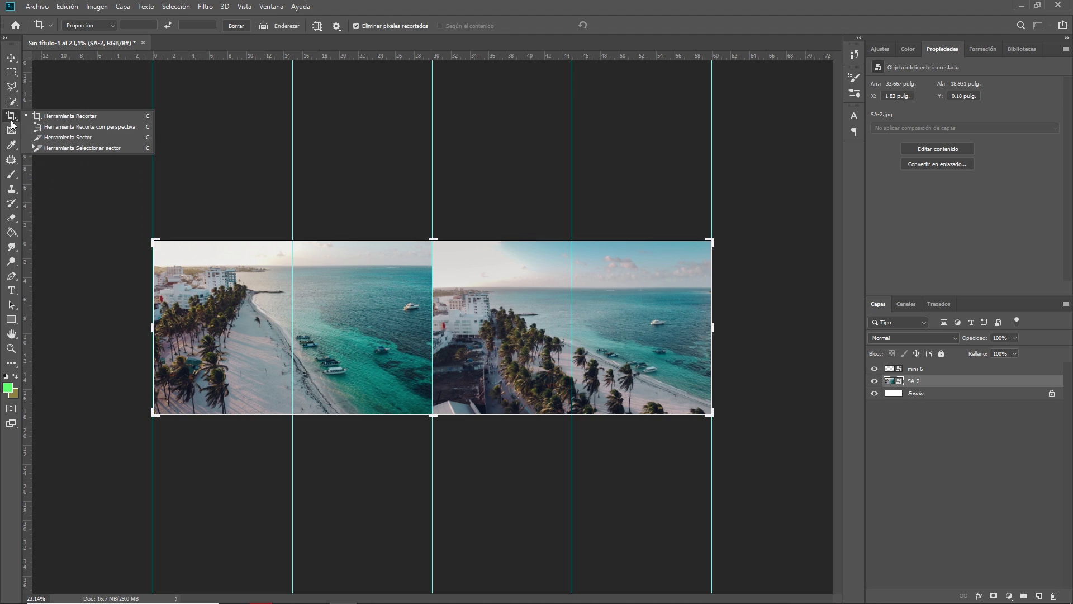
pyautogui.click(76, 137)
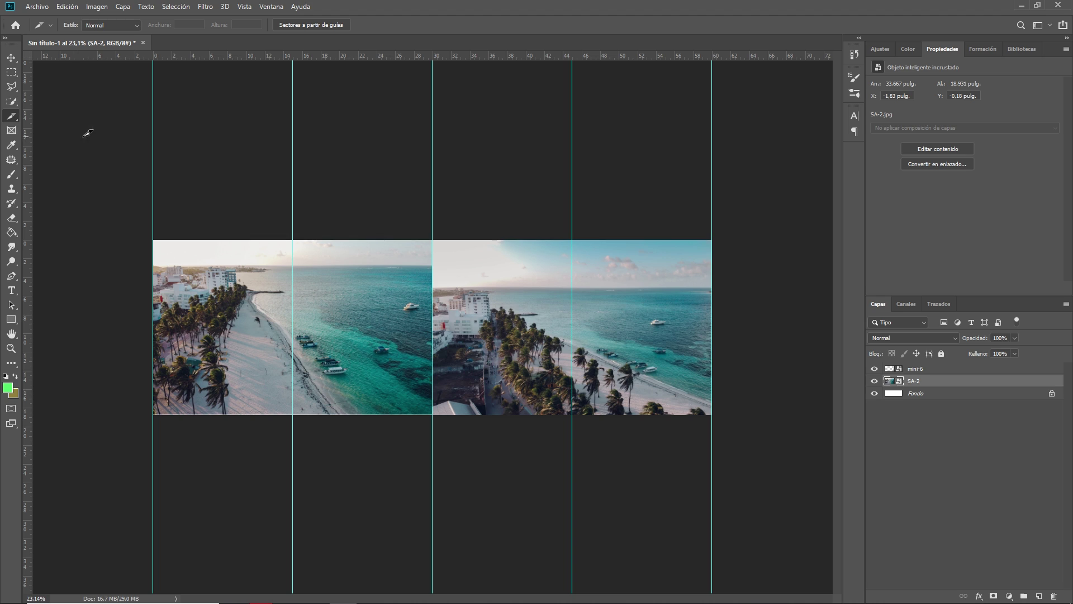
pyautogui.click(312, 25)
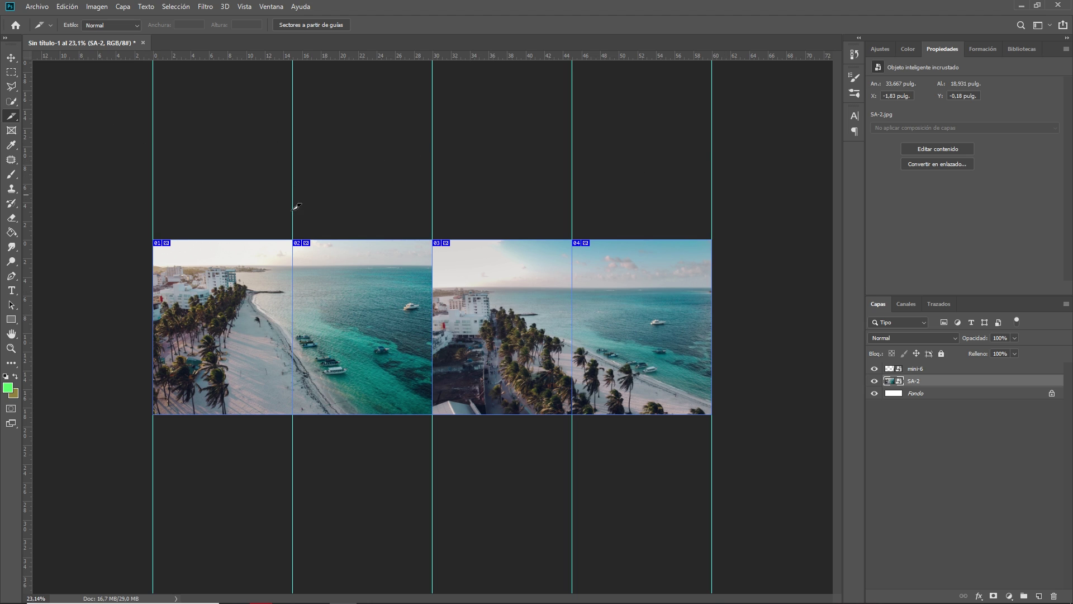
pyautogui.click(11, 58)
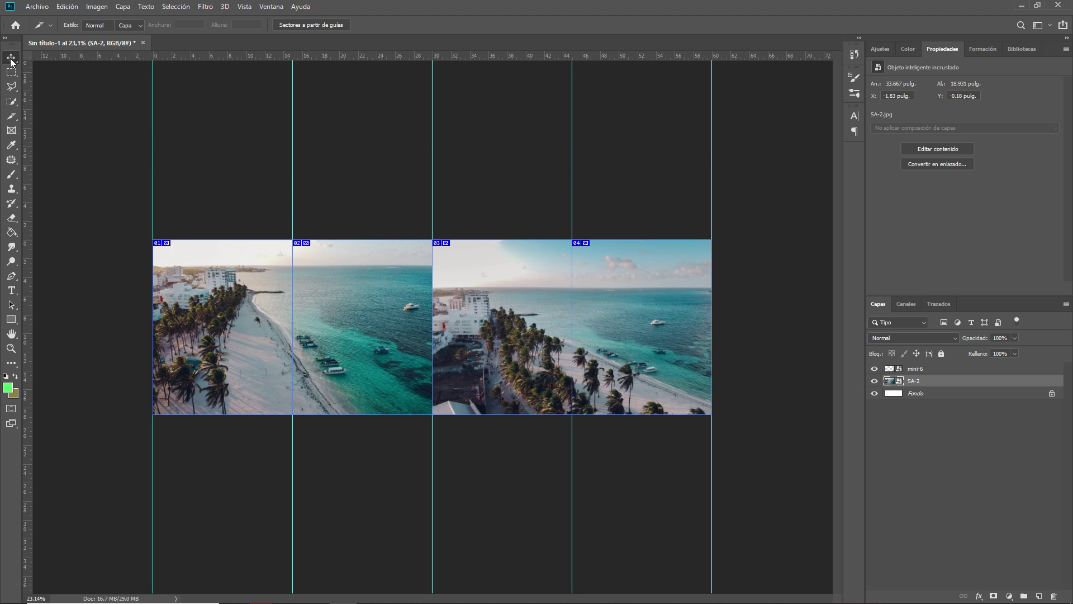
# Step: Open the legacy Save for Web export and select all four slices
pyautogui.click(35, 6)
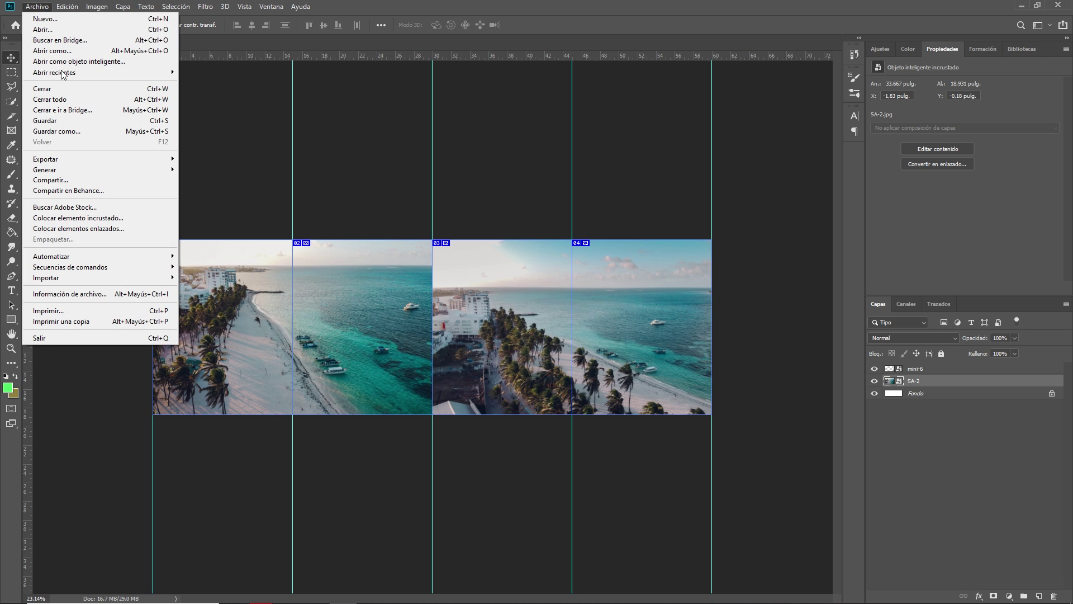
pyautogui.moveTo(79, 161)
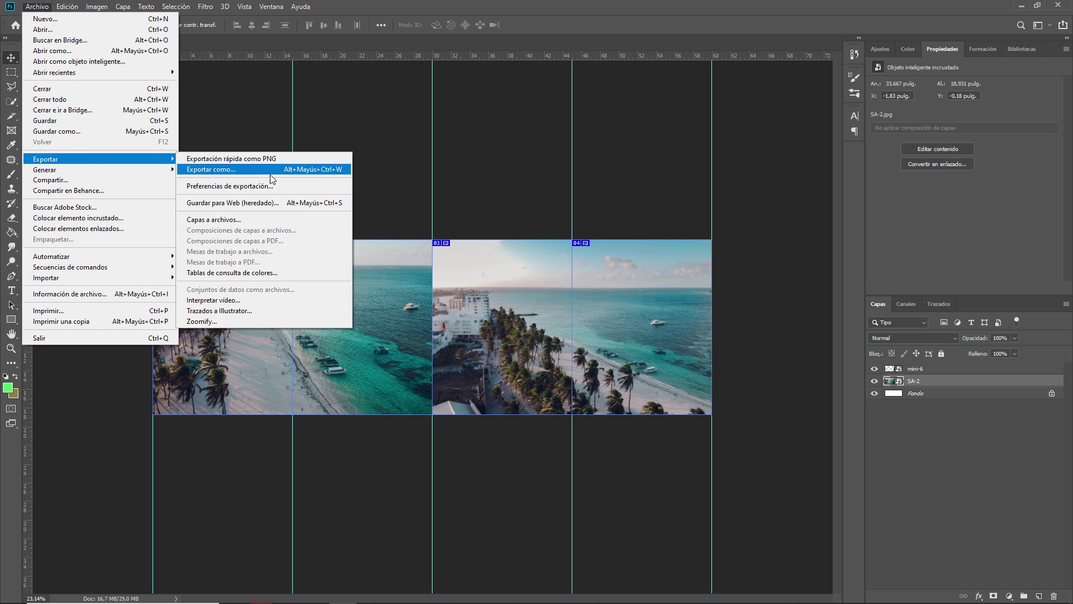
pyautogui.click(256, 205)
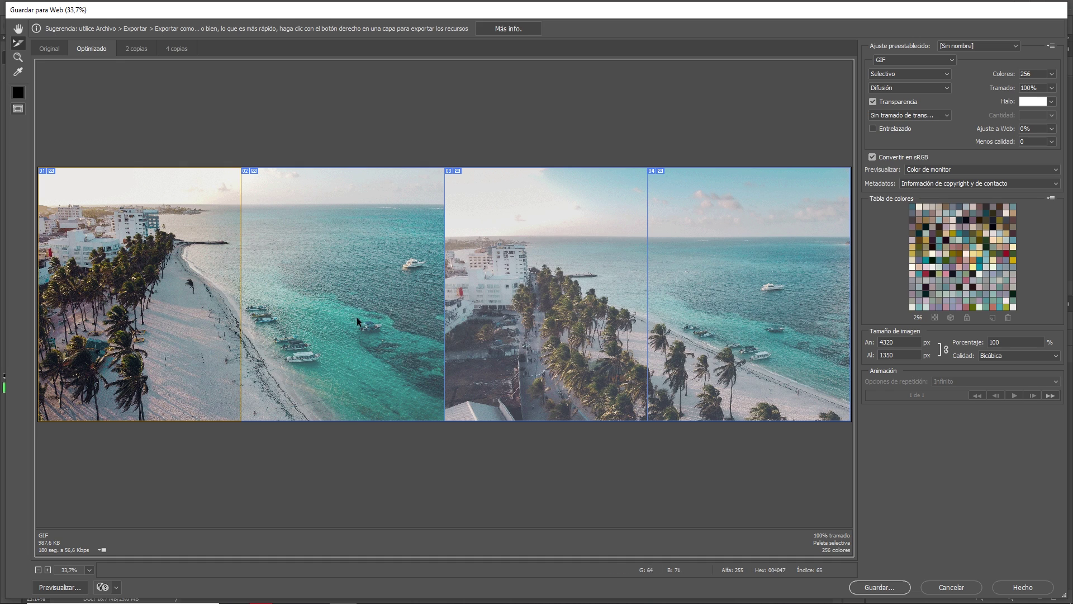
pyautogui.keyDown('shift'); pyautogui.click(356, 300); pyautogui.keyUp('shift')
pyautogui.keyDown('shift'); pyautogui.click(539, 287); pyautogui.keyUp('shift')
pyautogui.keyDown('shift'); pyautogui.click(744, 297); pyautogui.keyUp('shift')
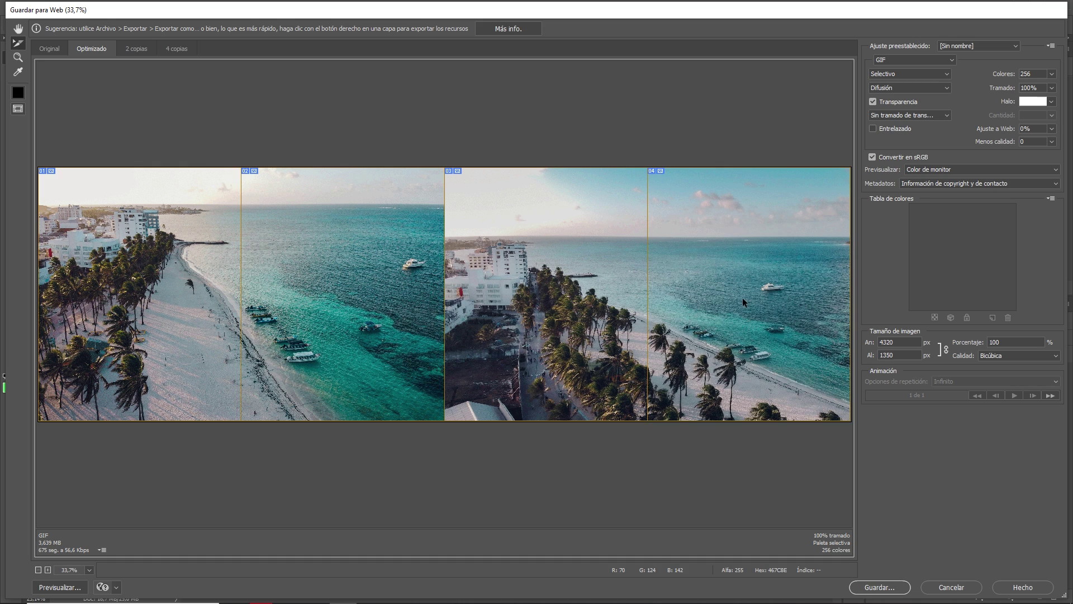
# Step: Set the export format of the selected slices to JPEG with maximum quality (Máxima)
pyautogui.click(913, 58)
pyautogui.click(891, 79)
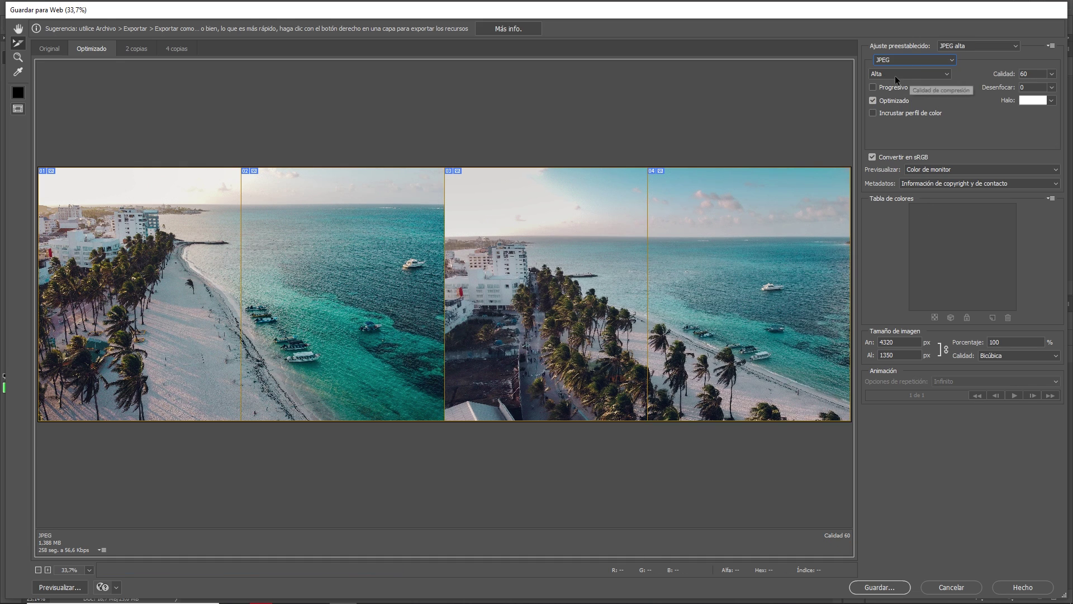
pyautogui.click(924, 77)
pyautogui.click(898, 116)
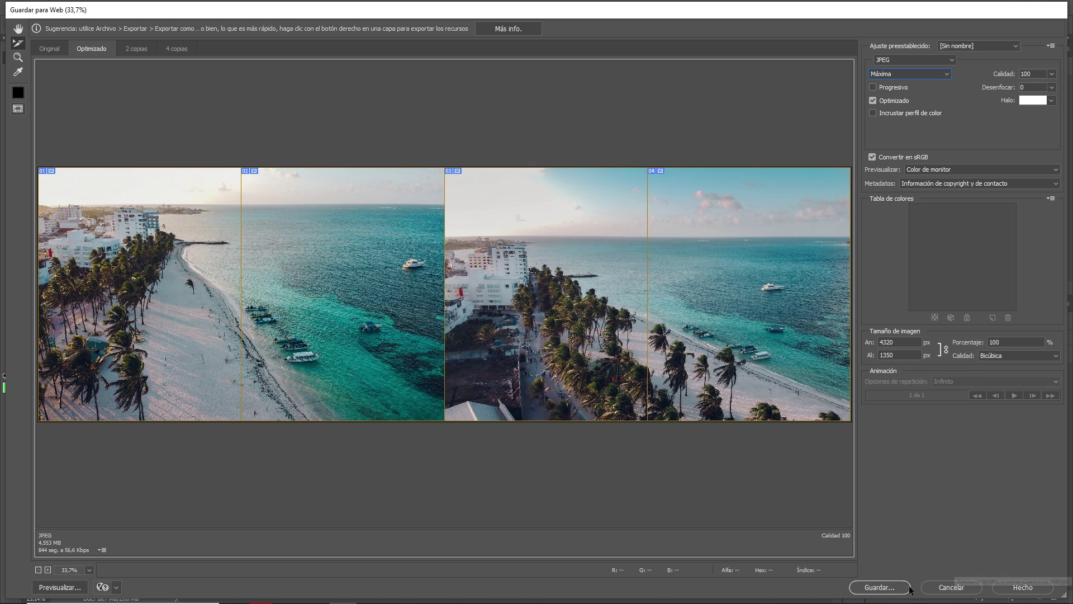
# Step: Save all slices as images only in the YouTube folder, with a file name beginning "Galle", and open that folder in File Explorer
pyautogui.click(880, 587)
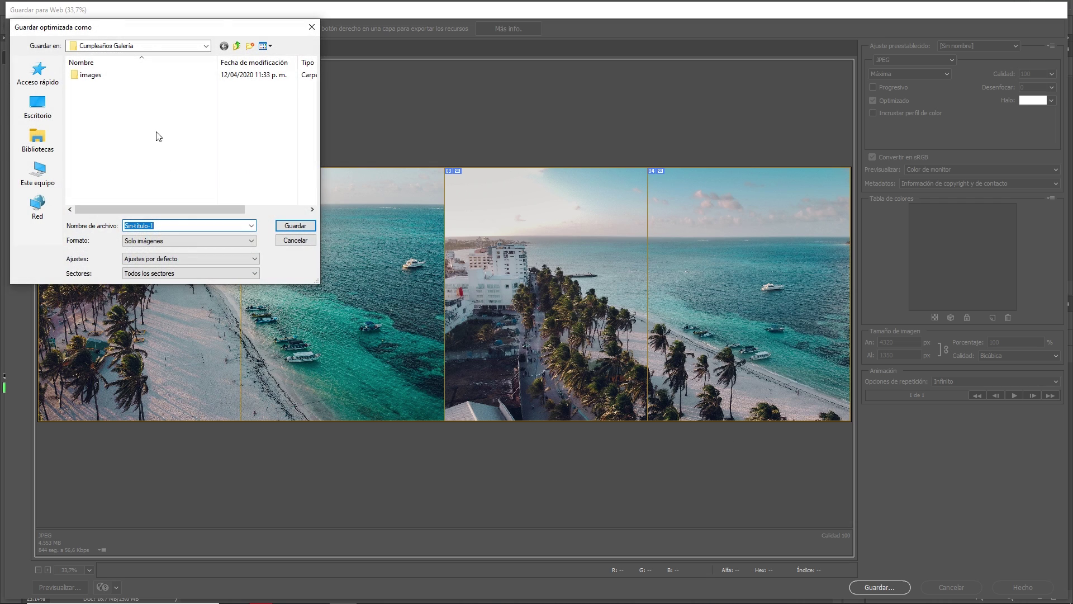
pyautogui.press('BackSpace')
pyautogui.press('BackSpace')
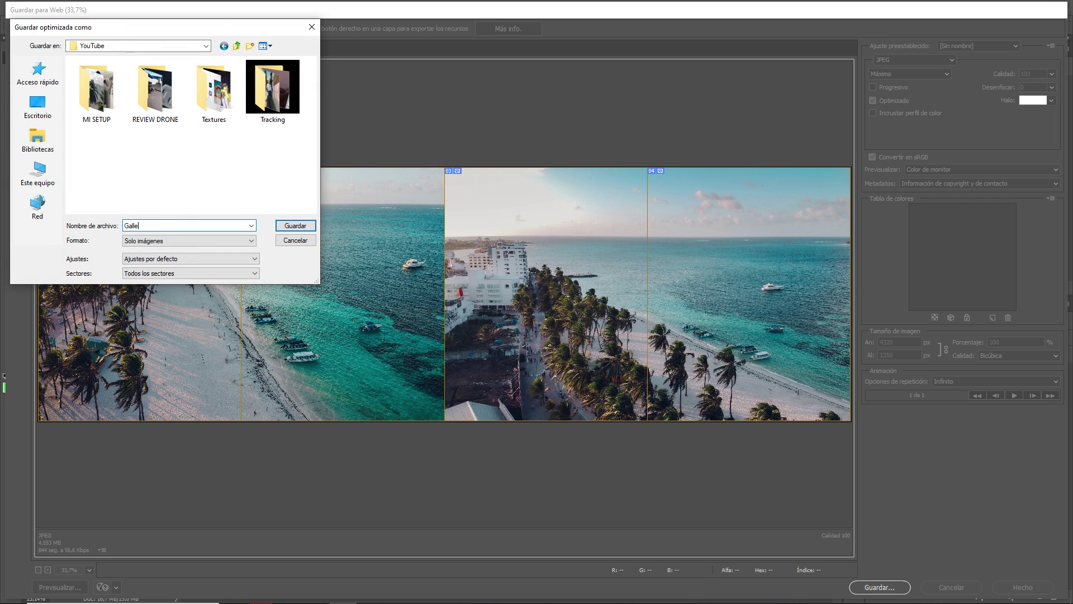
pyautogui.press('Return')
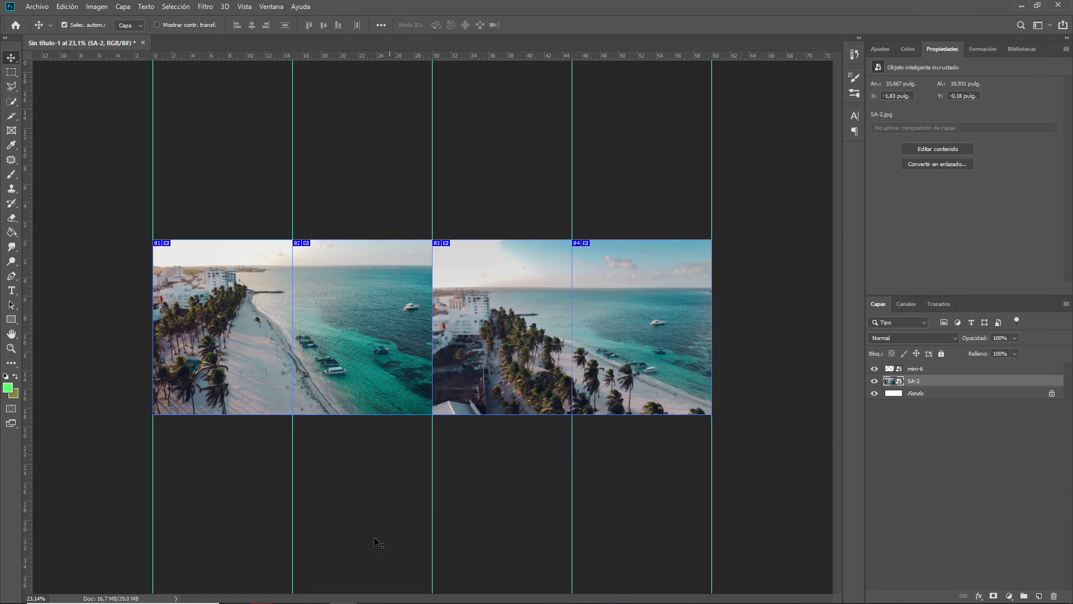
pyautogui.click(330, 592)
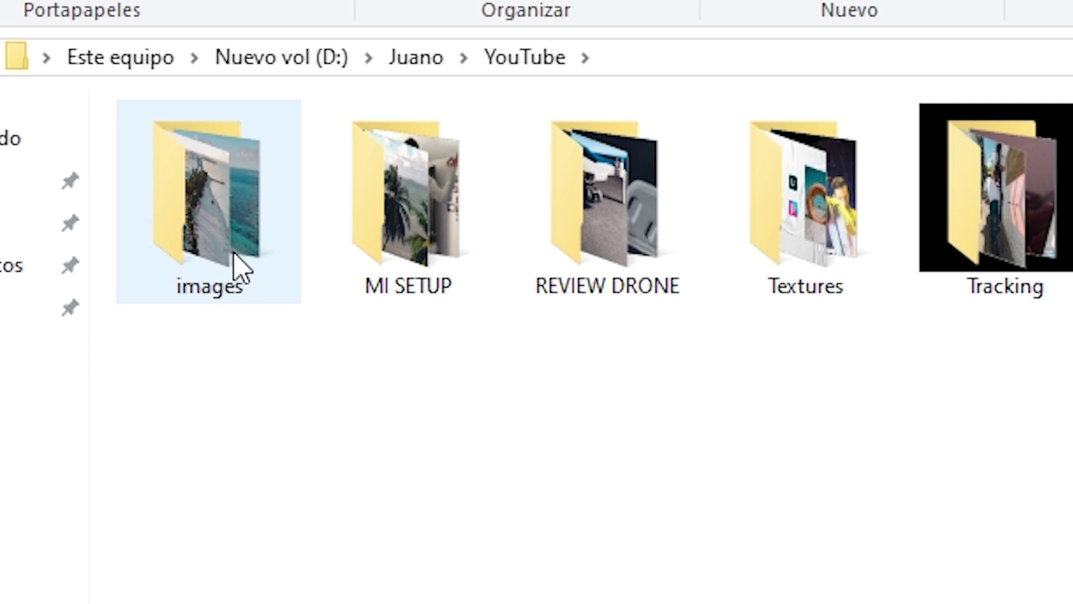
# Step: Open the exported images folder and display Galleria_01 in the Fotos viewer
pyautogui.doubleClick(220, 230)
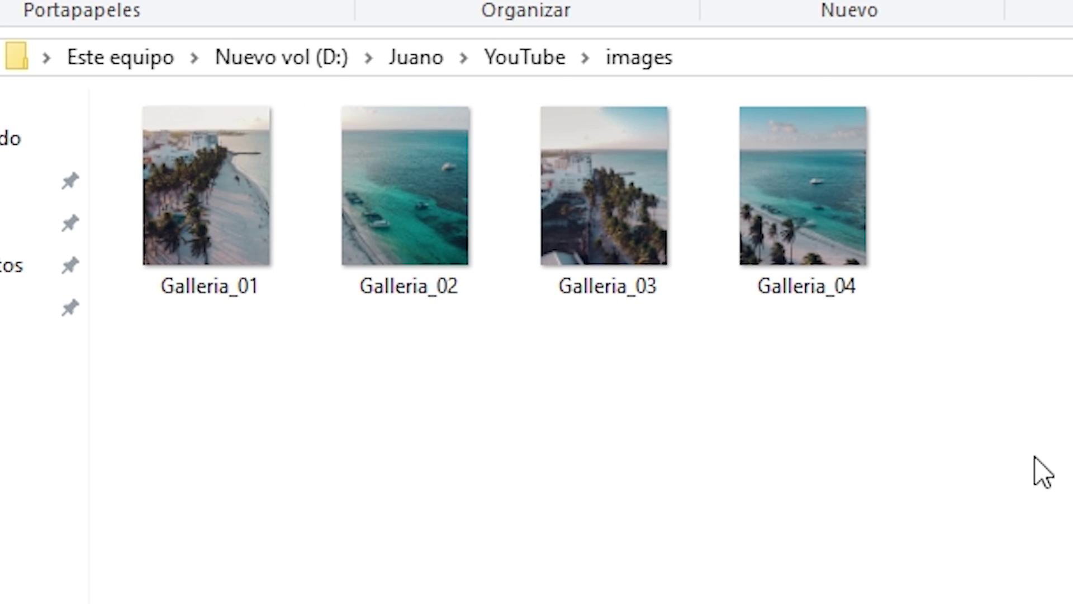
pyautogui.moveTo(1062, 447); pyautogui.dragTo(227, 299)
pyautogui.click(229, 271)
pyautogui.doubleClick(230, 272)
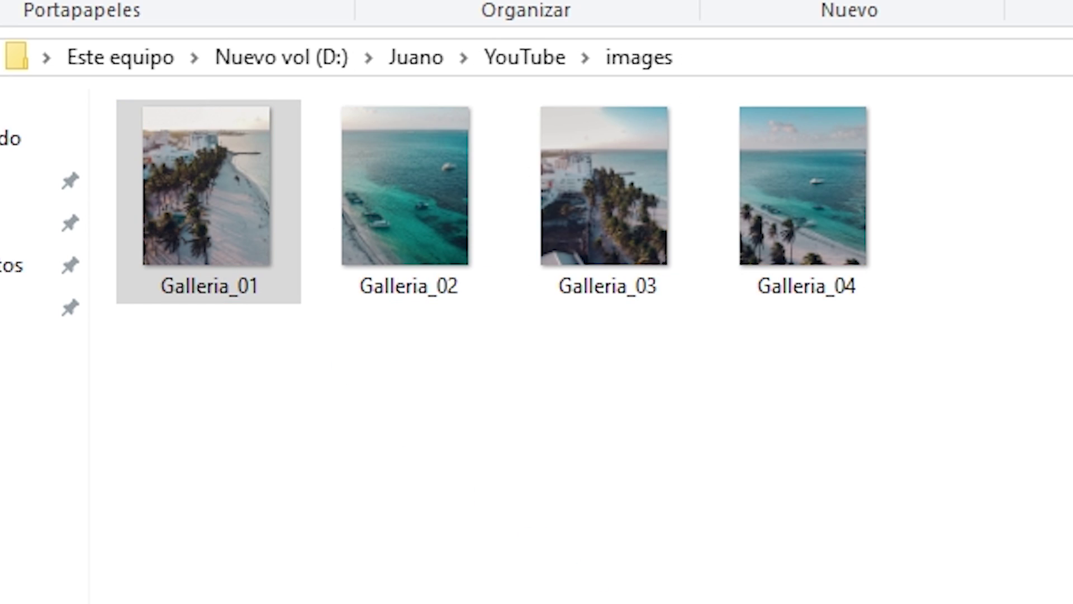
# Step: Go back and forth between Galleria_01 and Galleria_02, and continue through the remaining slices to examine how the carousel panels connect
pyautogui.click(1047, 316)
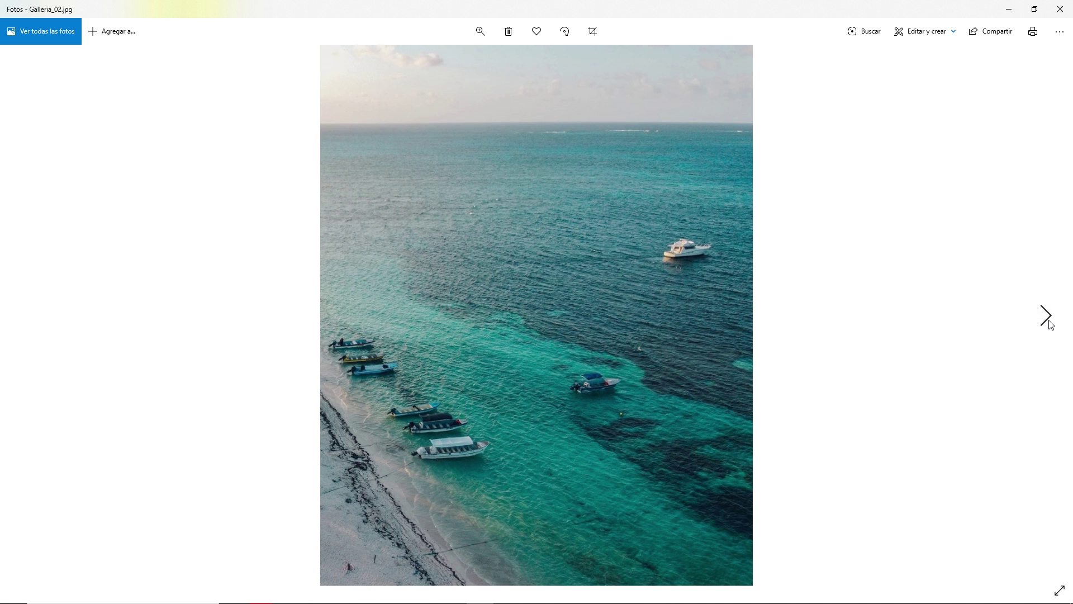
pyautogui.click(25, 310)
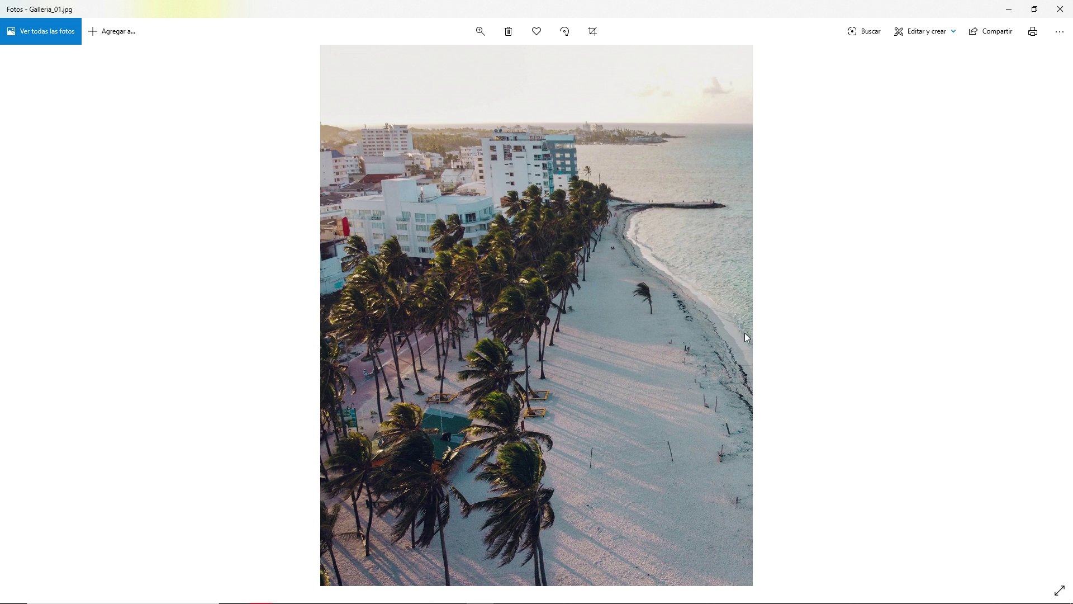
pyautogui.click(1044, 320)
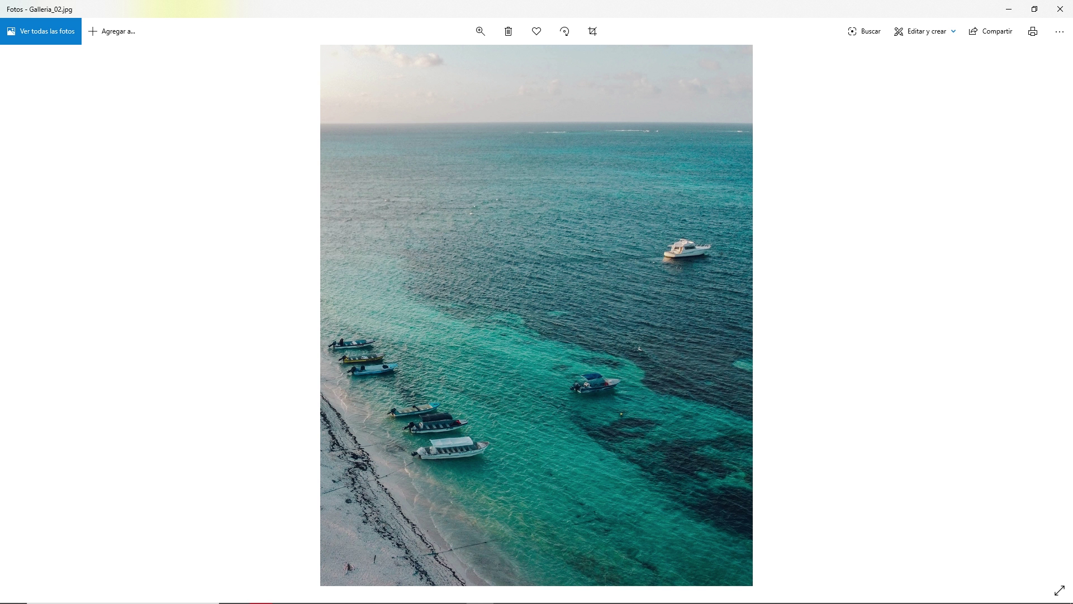
pyautogui.click(1059, 329)
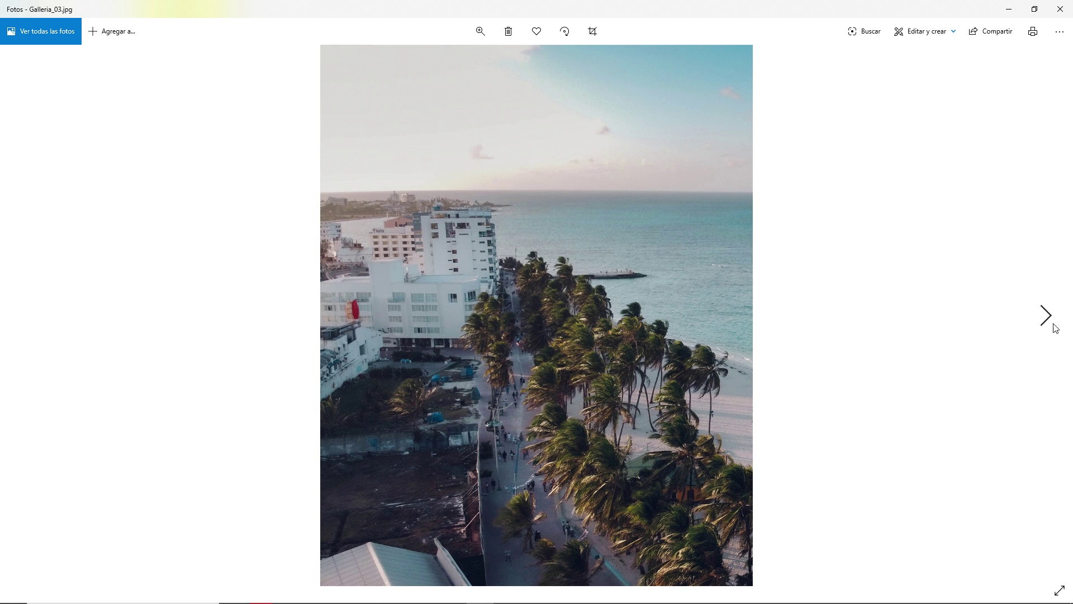
pyautogui.click(1046, 317)
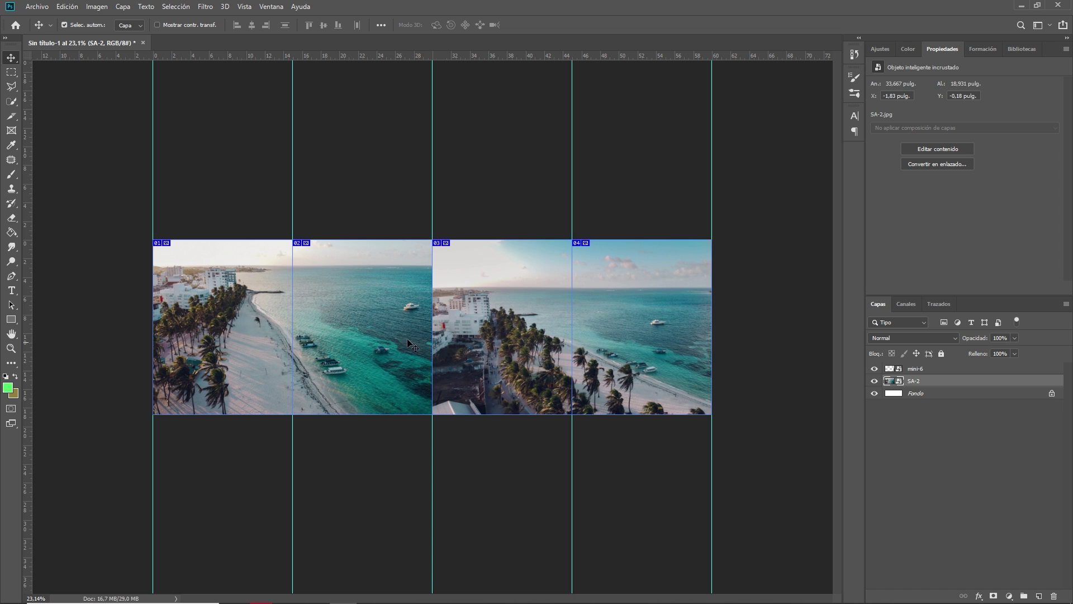